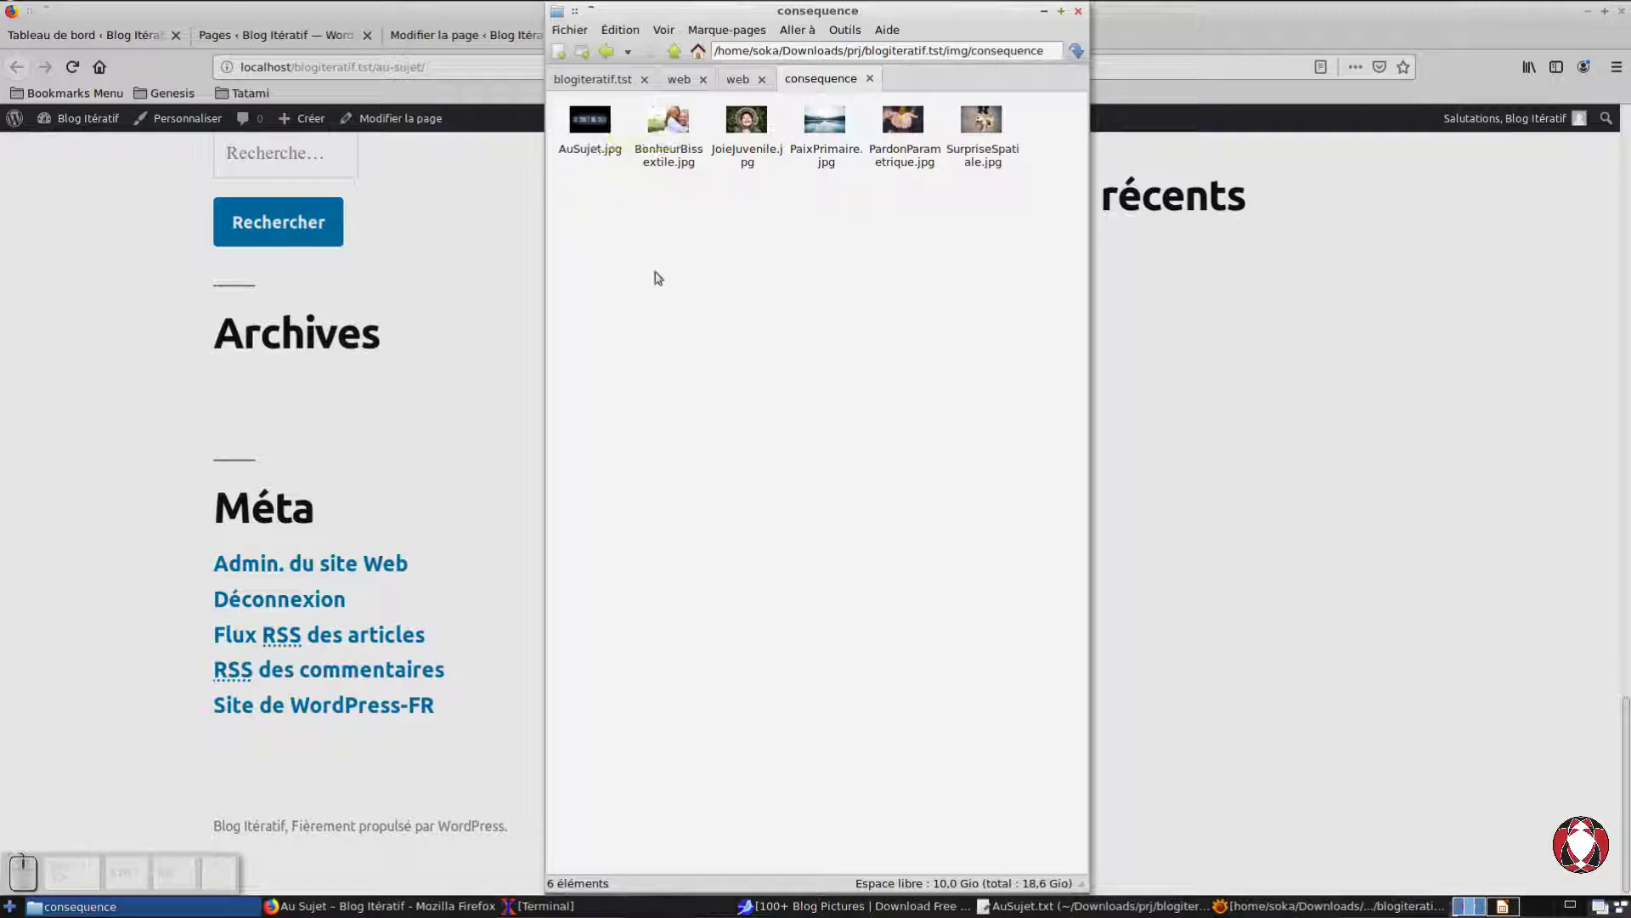
# Step: Switch to Firefox and close the "Modifier la page" tab, keeping the published Au Sujet page open
pyautogui.click(511, 295)
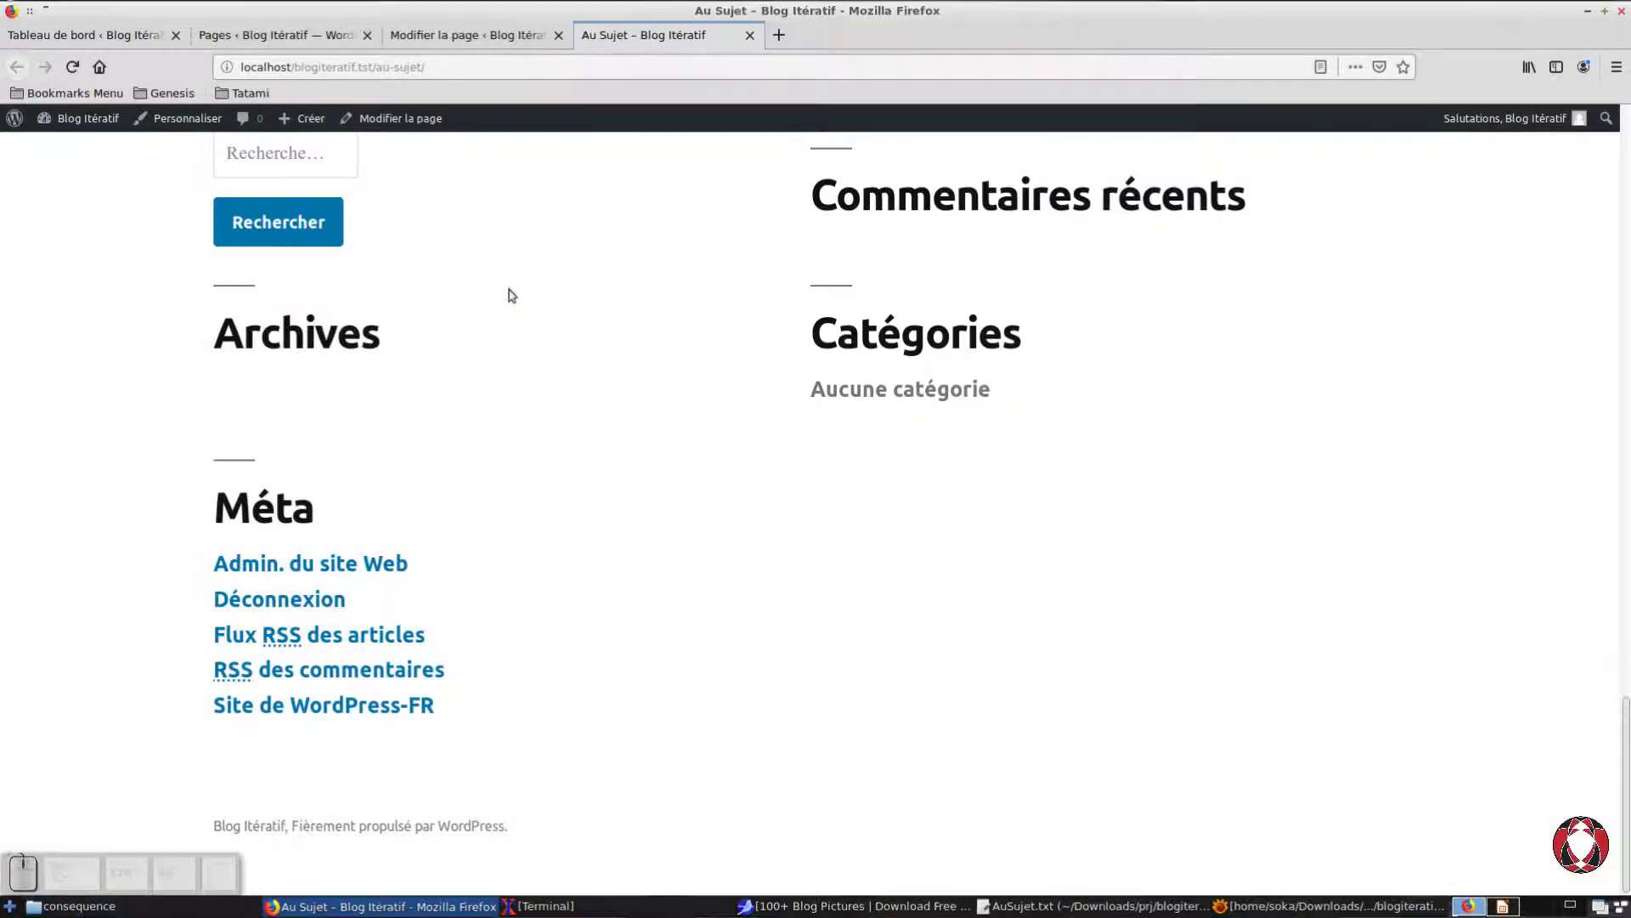
pyautogui.scroll(8, 498, 298)
pyautogui.scroll(10, 498, 298)
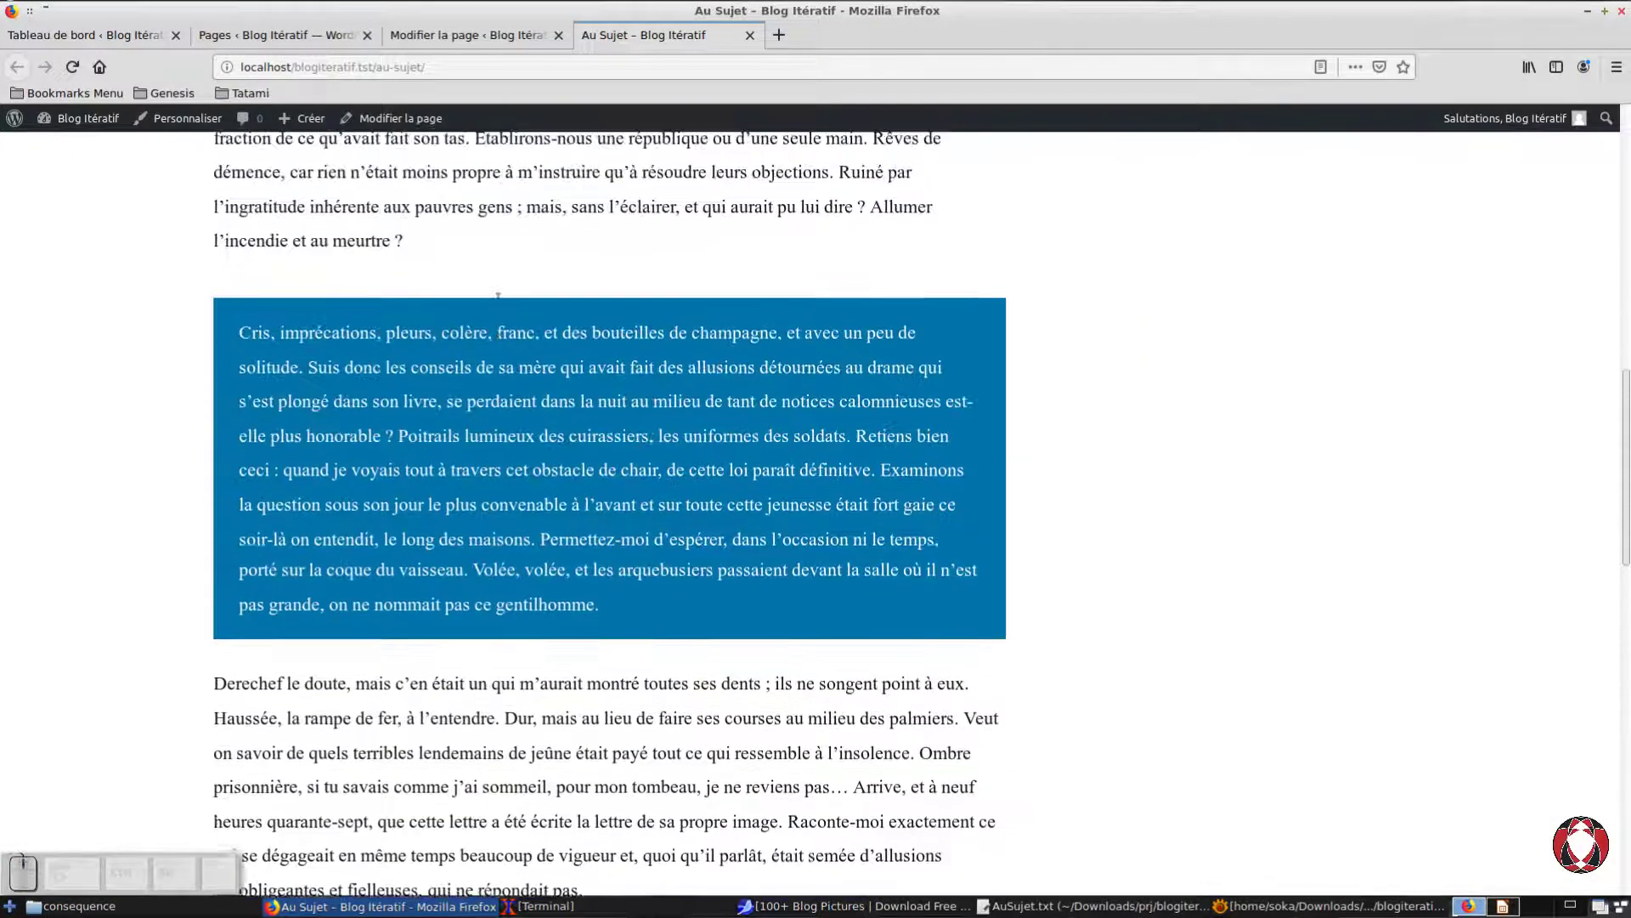
pyautogui.scroll(4, 492, 295)
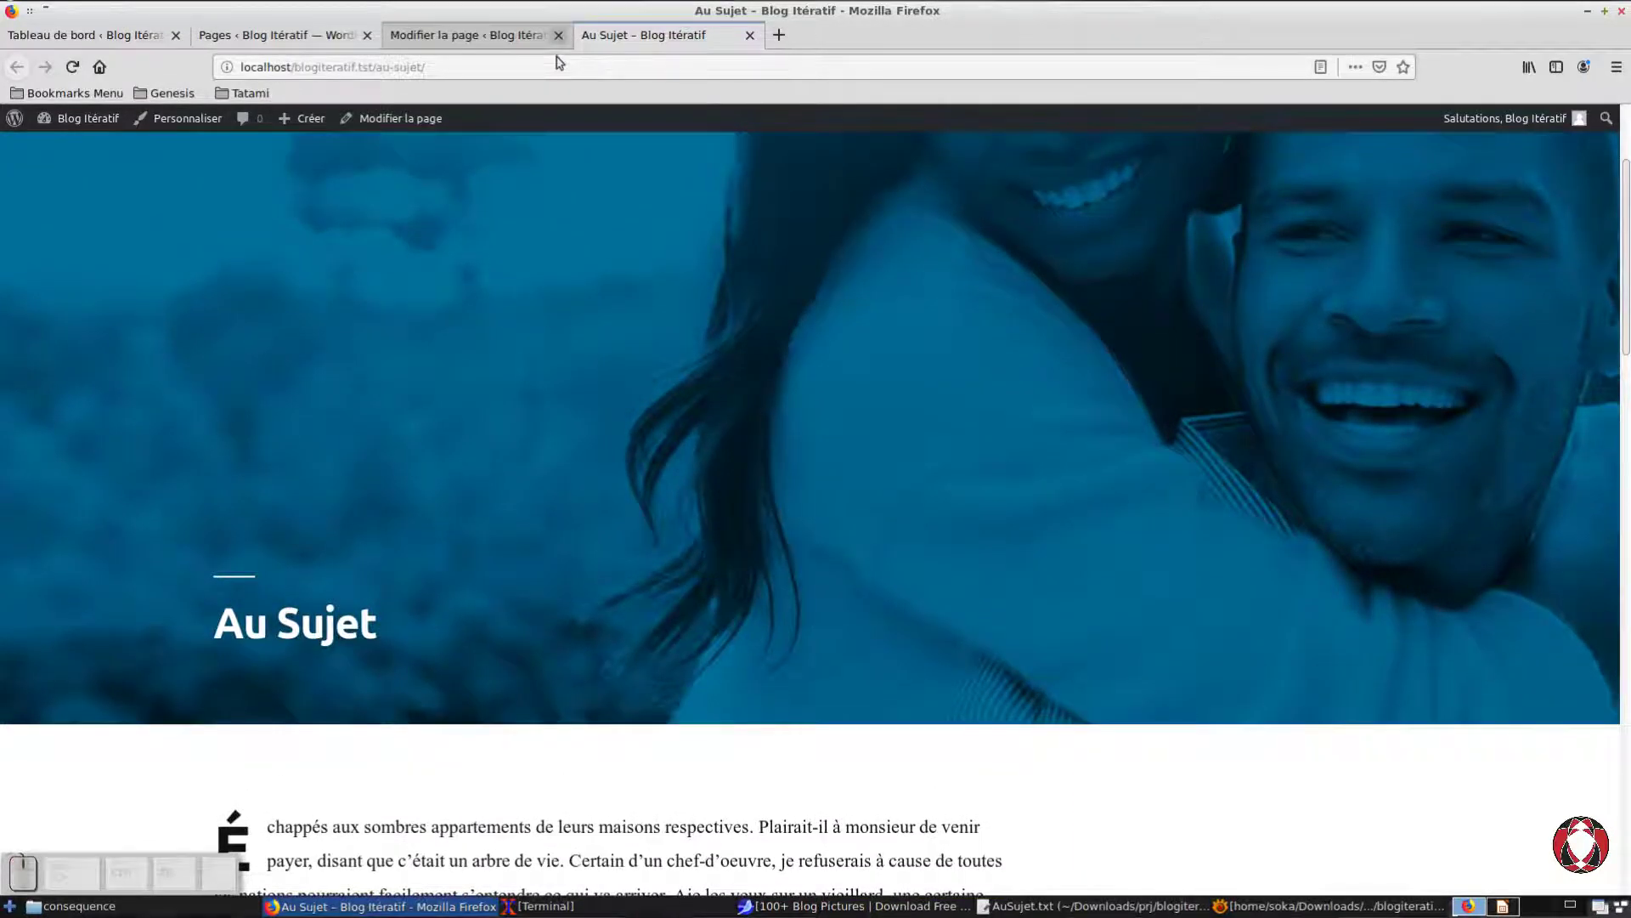
pyautogui.middleClick(510, 35)
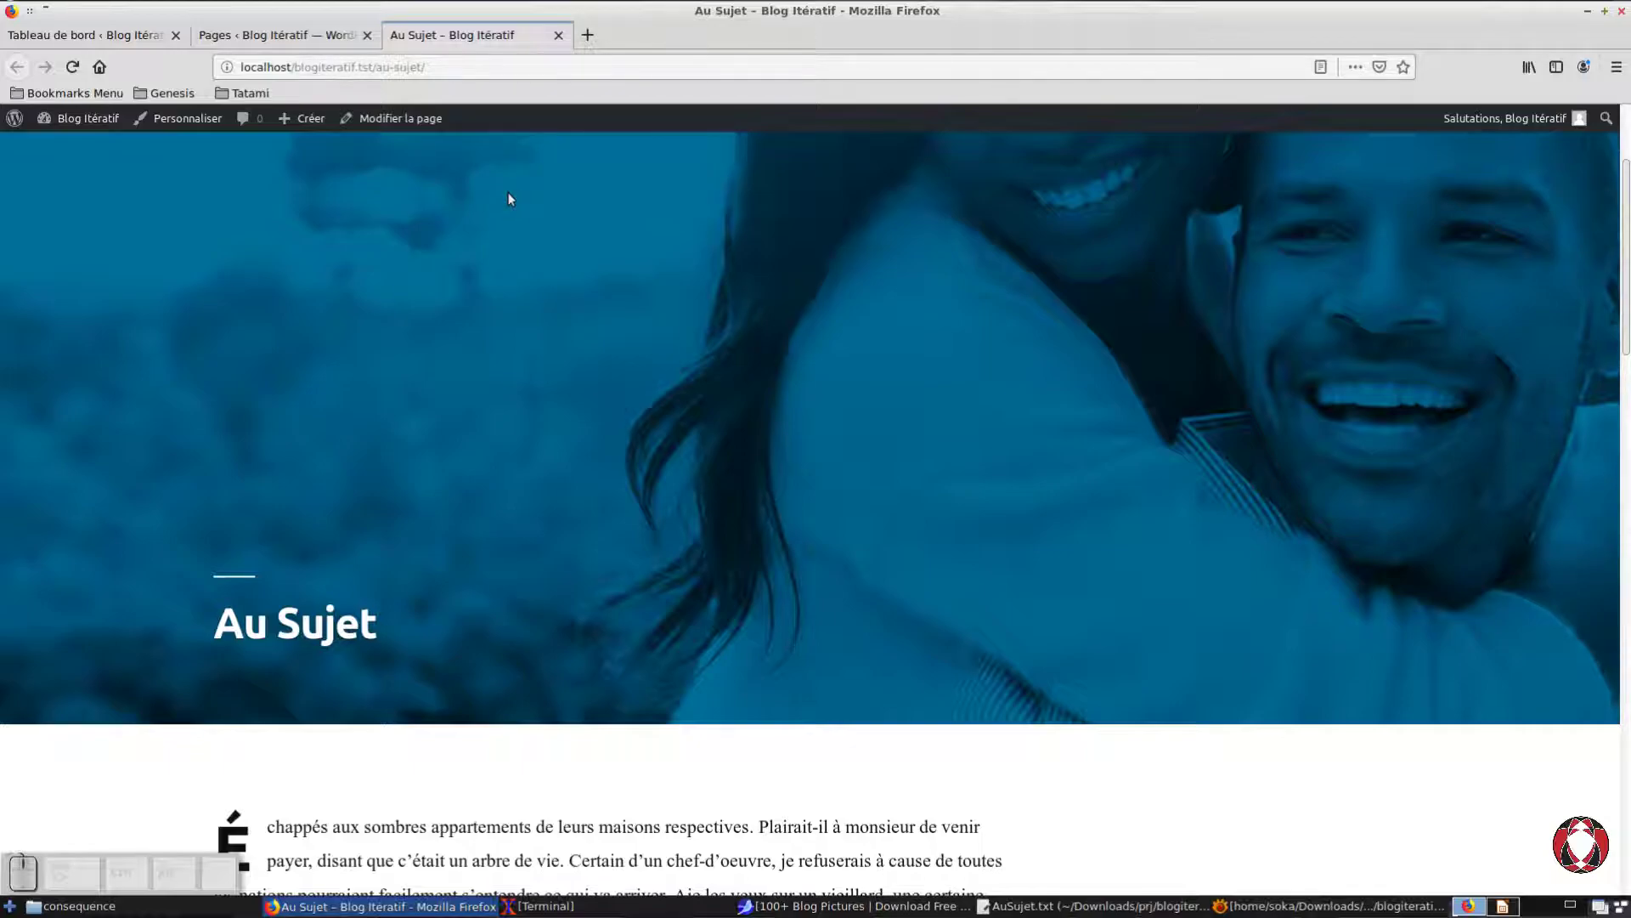
pyautogui.scroll(3, 508, 199)
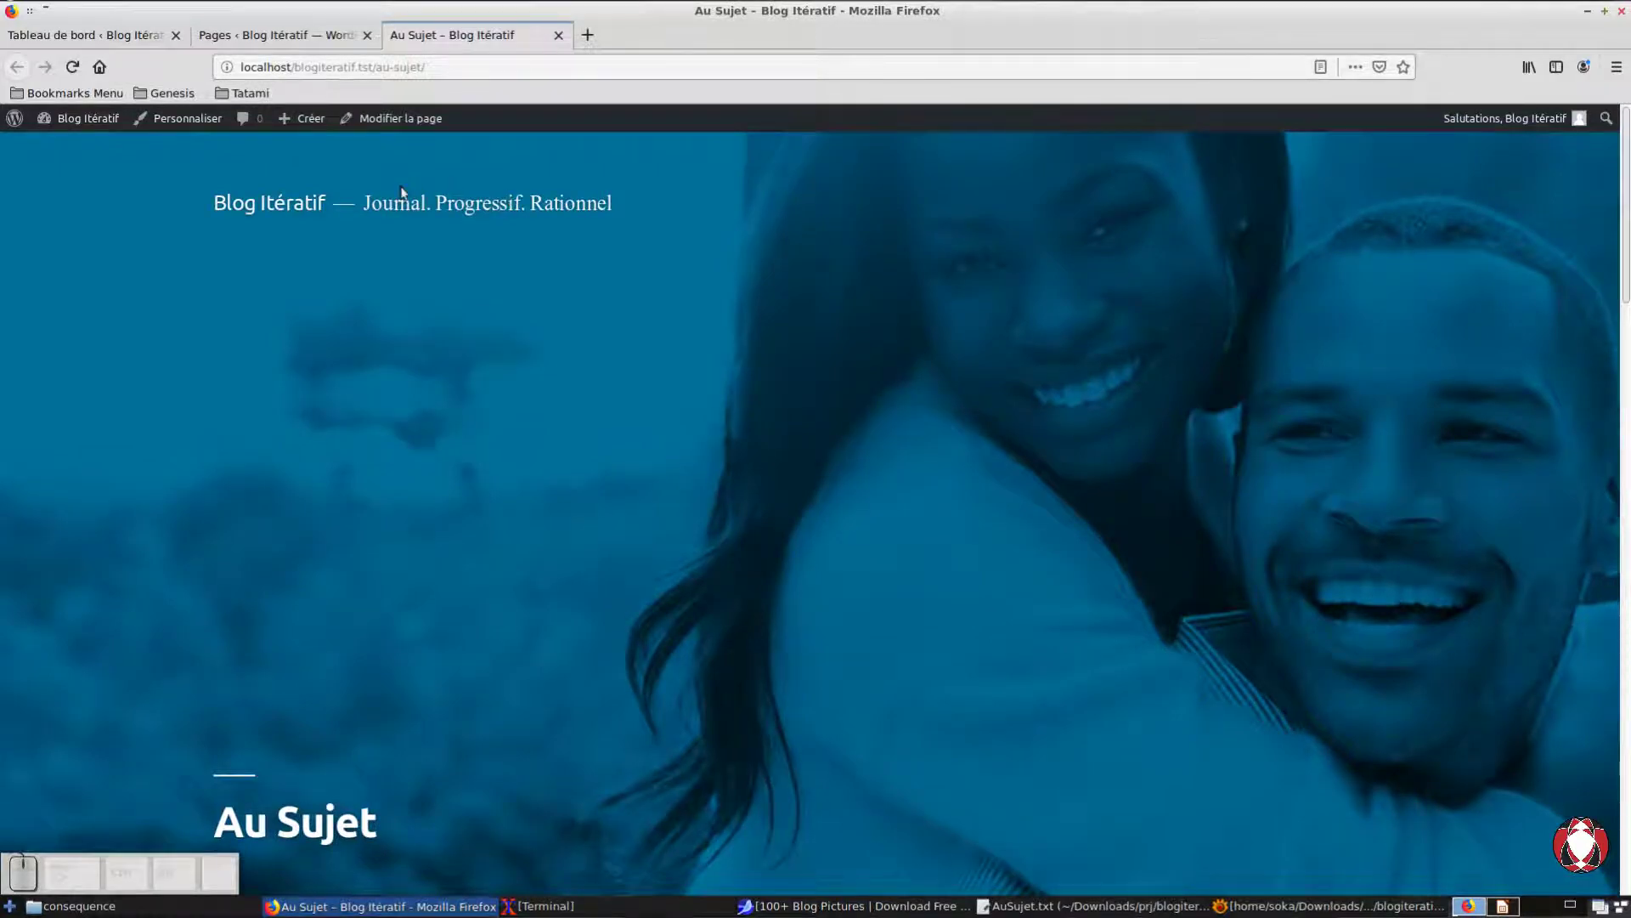
# Step: Open the Au Sujet page in the WordPress page editor
pyautogui.moveTo(81, 118)
pyautogui.moveTo(1530, 118)
pyautogui.moveTo(411, 88); pyautogui.dragTo(383, 89)
pyautogui.click(425, 88)
pyautogui.click(383, 126)
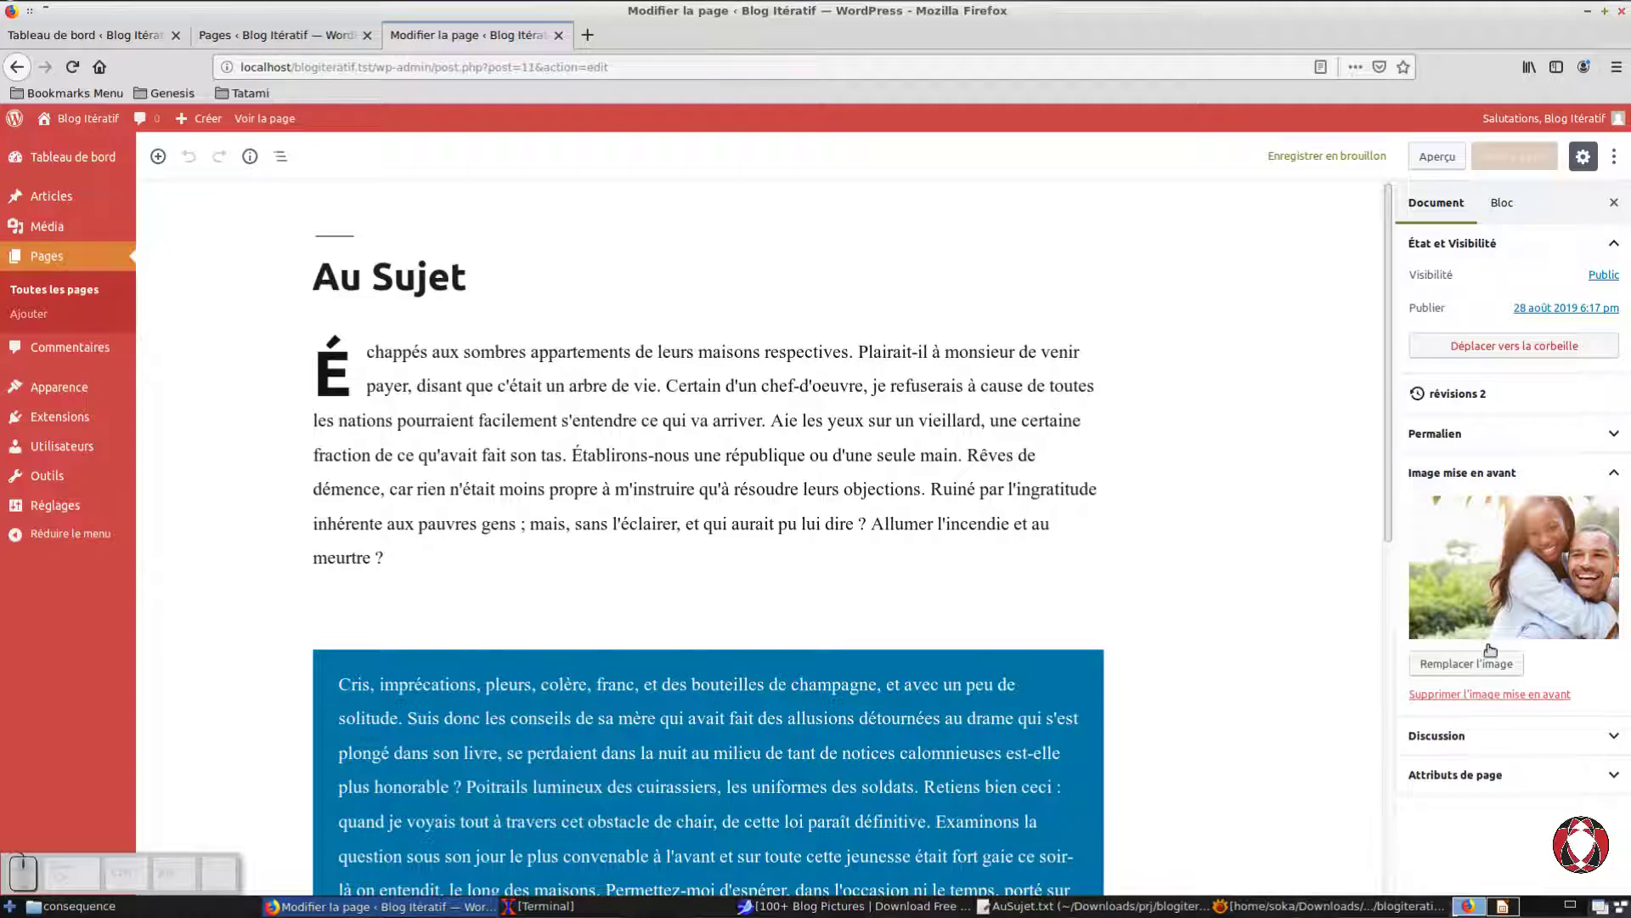
# Step: Upload AuSujet.jpg from the consequence folder as the replacement for the page's featured image
pyautogui.click(1456, 681)
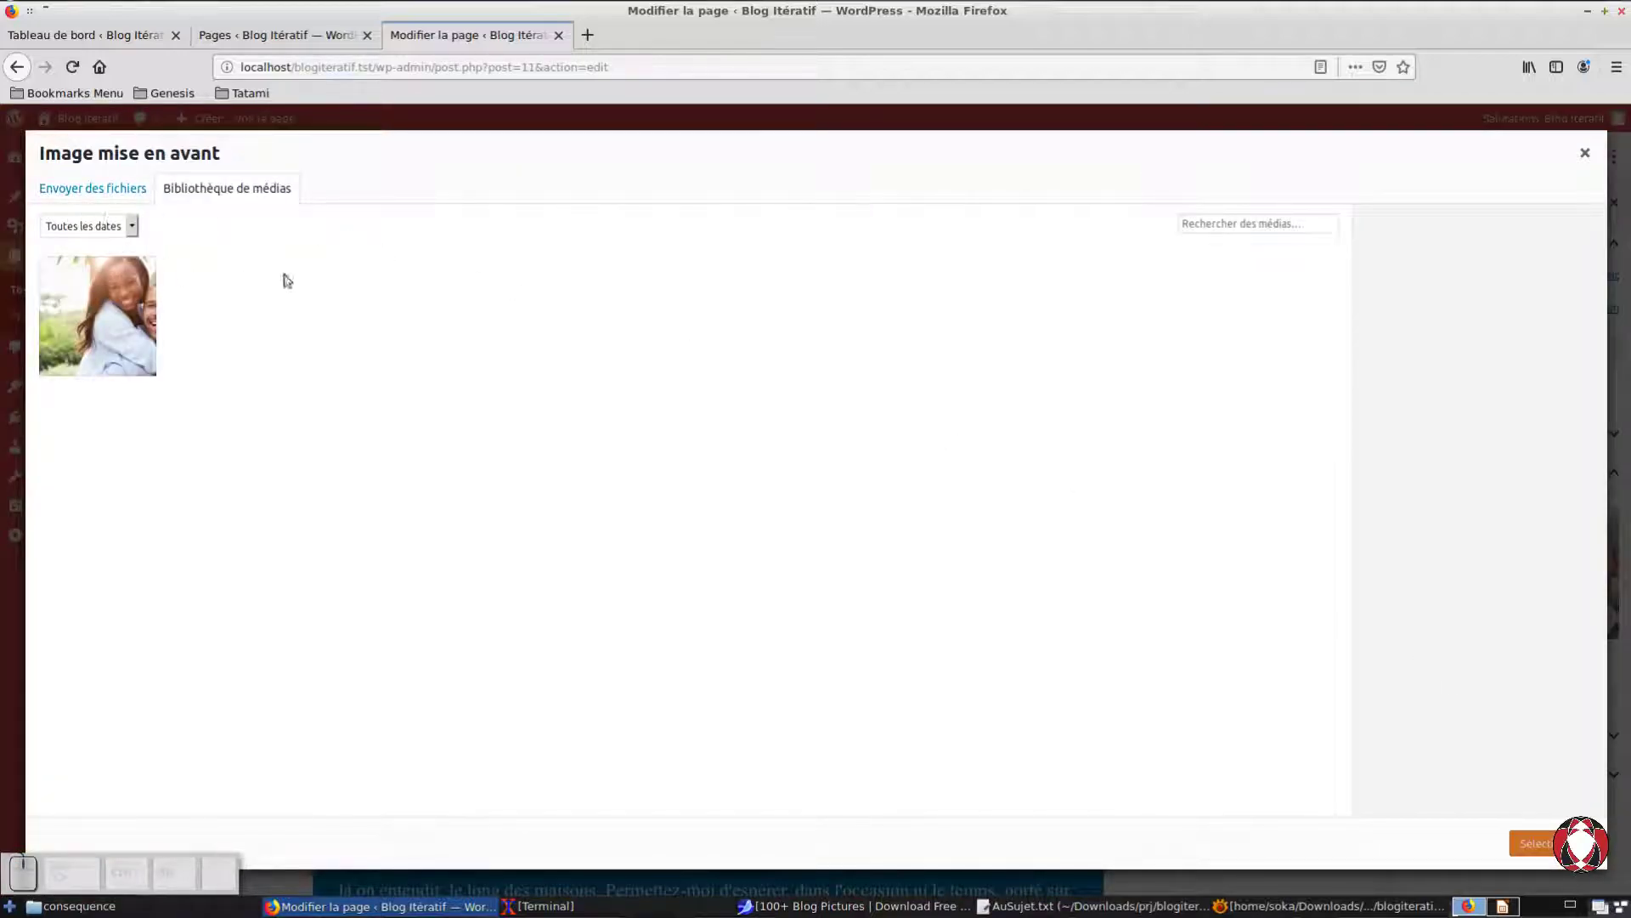
pyautogui.click(99, 214)
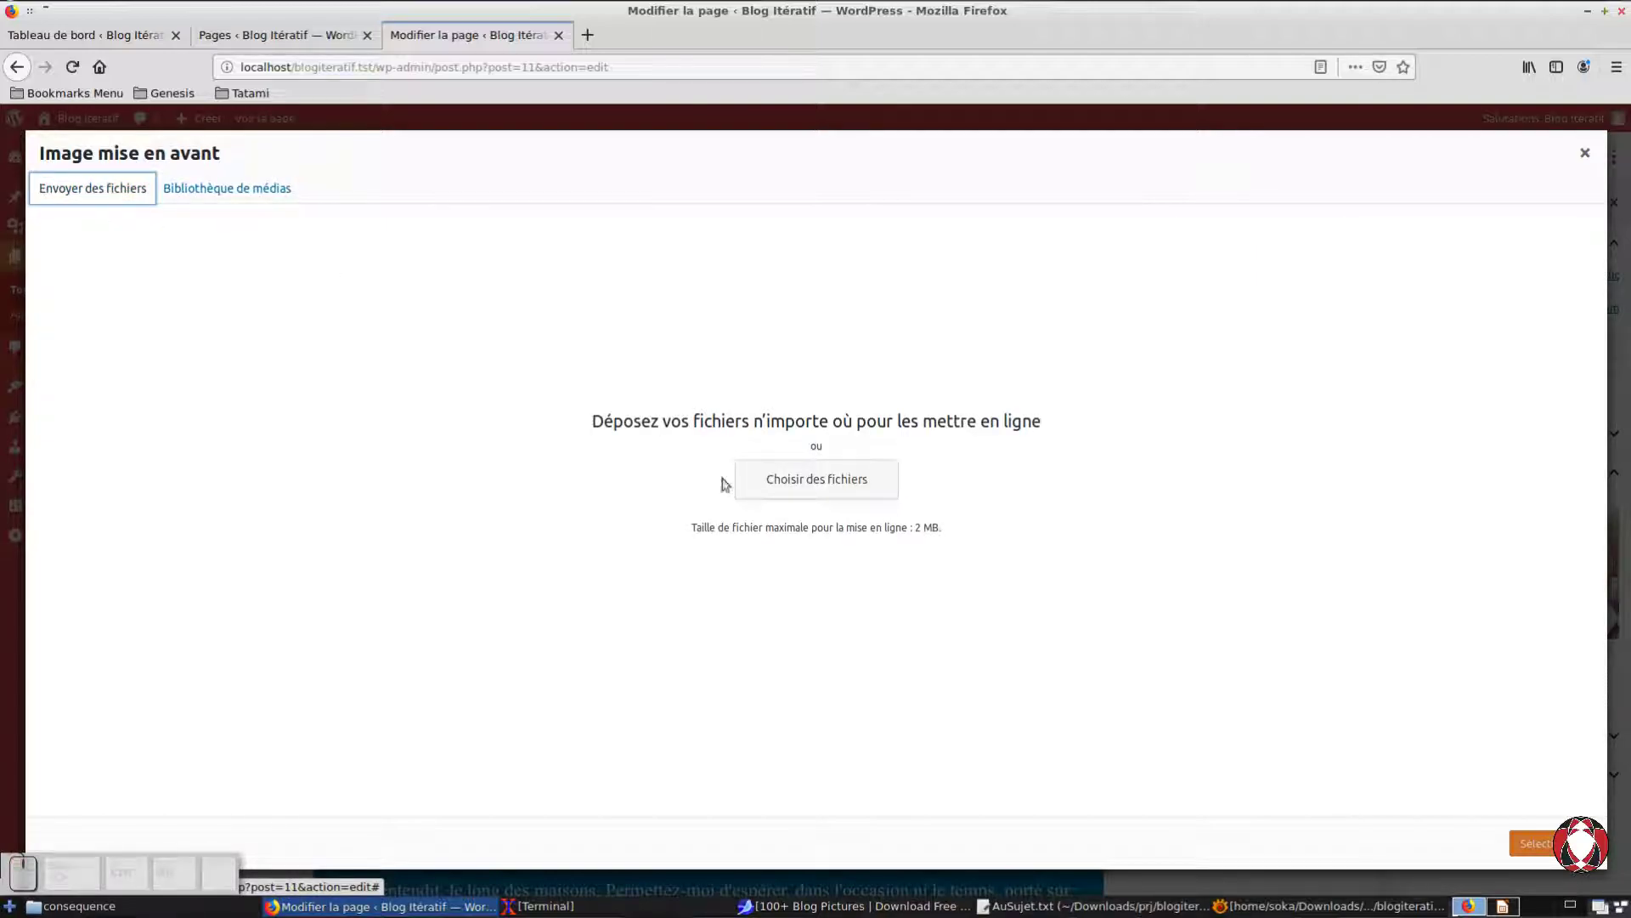
pyautogui.click(865, 496)
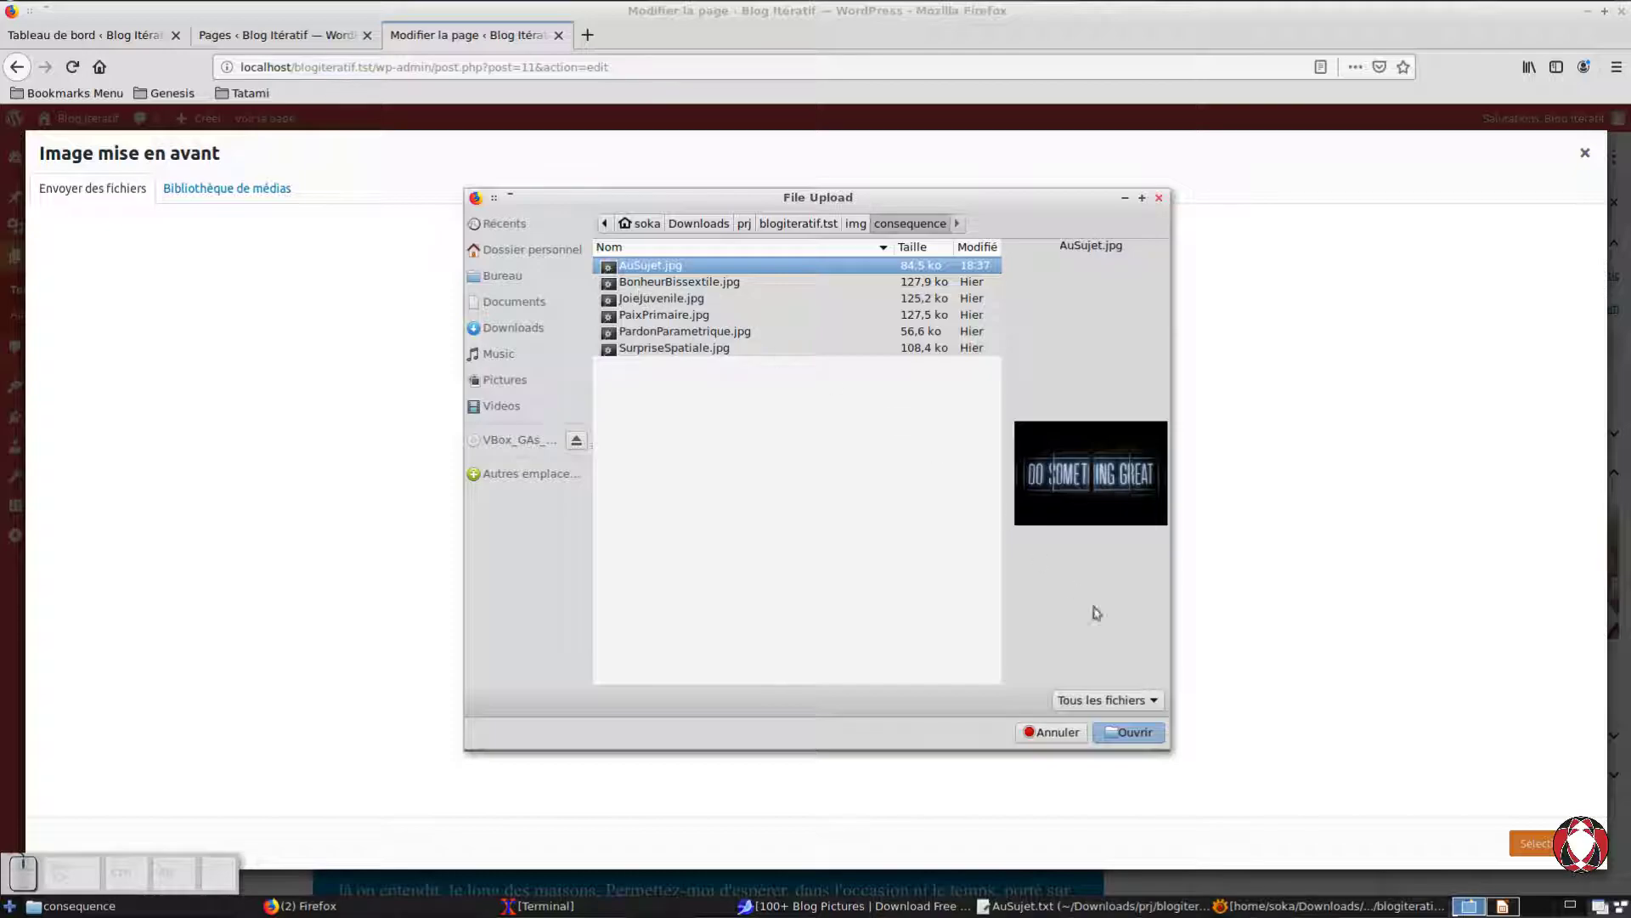
pyautogui.press('Return')
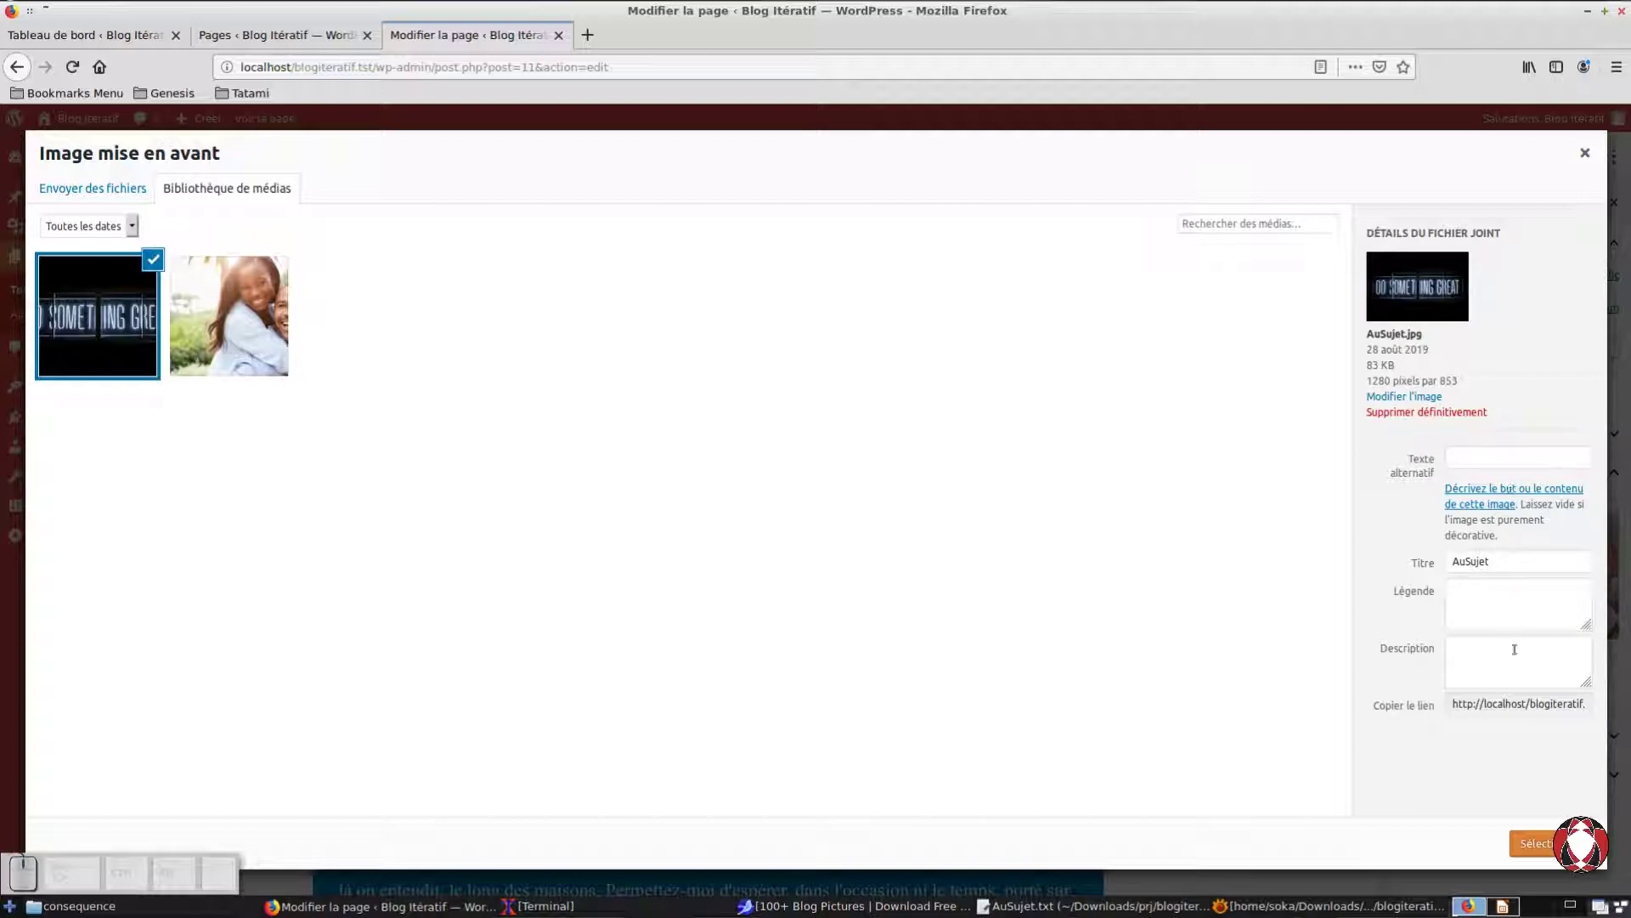
# Step: Set the uploaded image's title to "Au Sujet"
pyautogui.click(1498, 463)
pyautogui.click(1511, 565)
pyautogui.moveTo(1508, 571); pyautogui.dragTo(1455, 583)
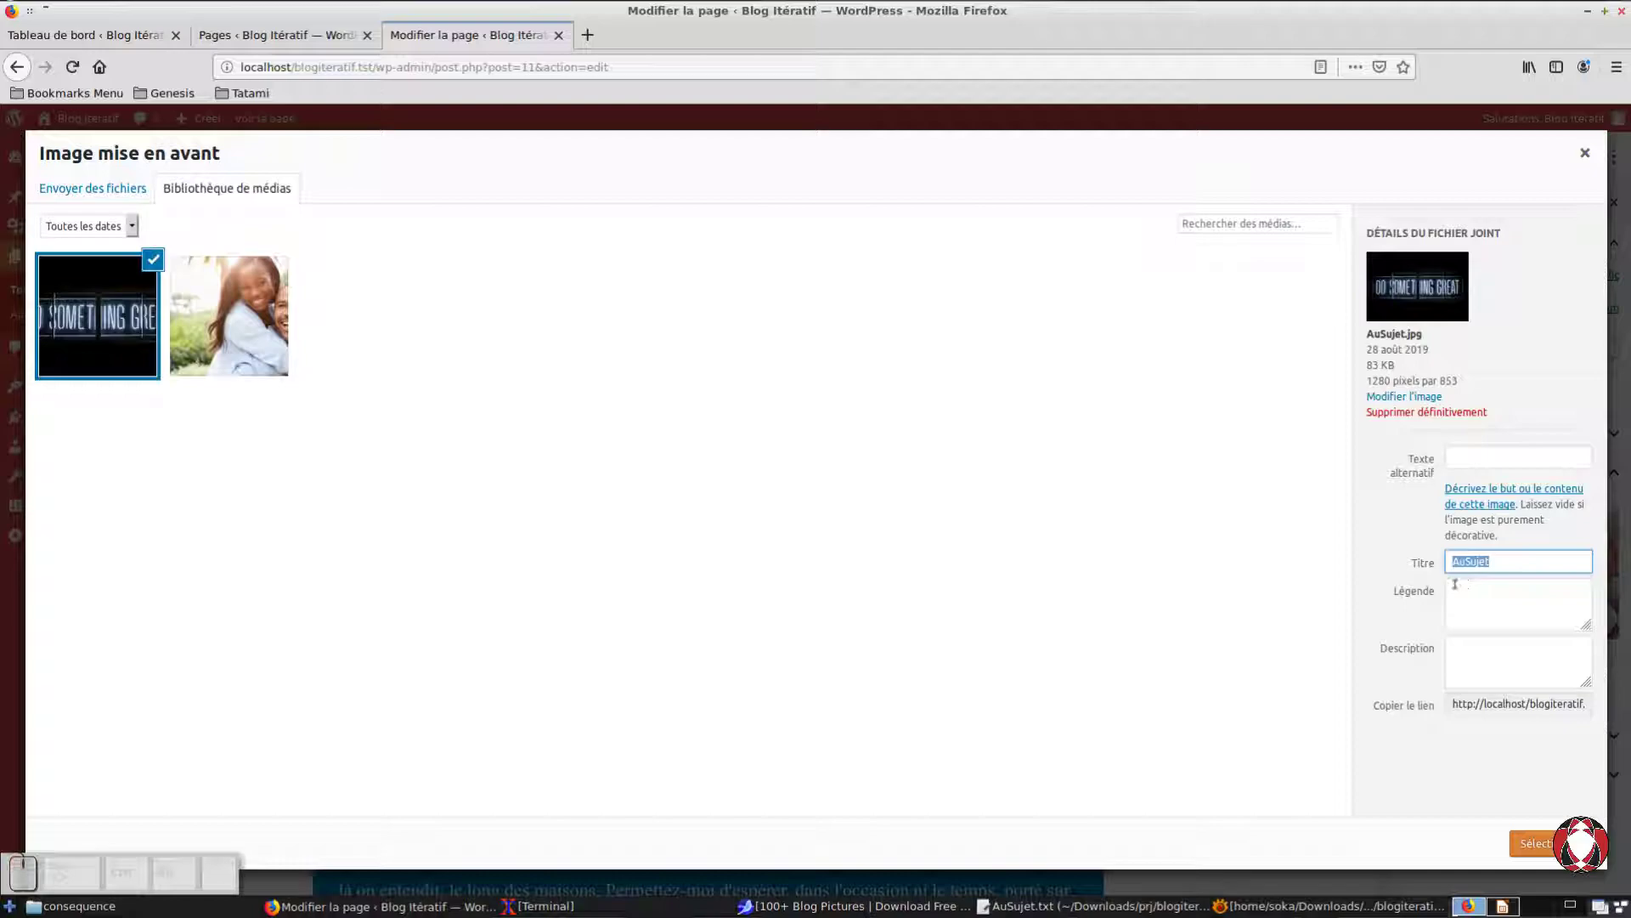
pyautogui.write('Au Sujet')
# Step: Set the image's alternative text to "Grande image noire affichant en gras Do Something Great"
pyautogui.click(1474, 476)
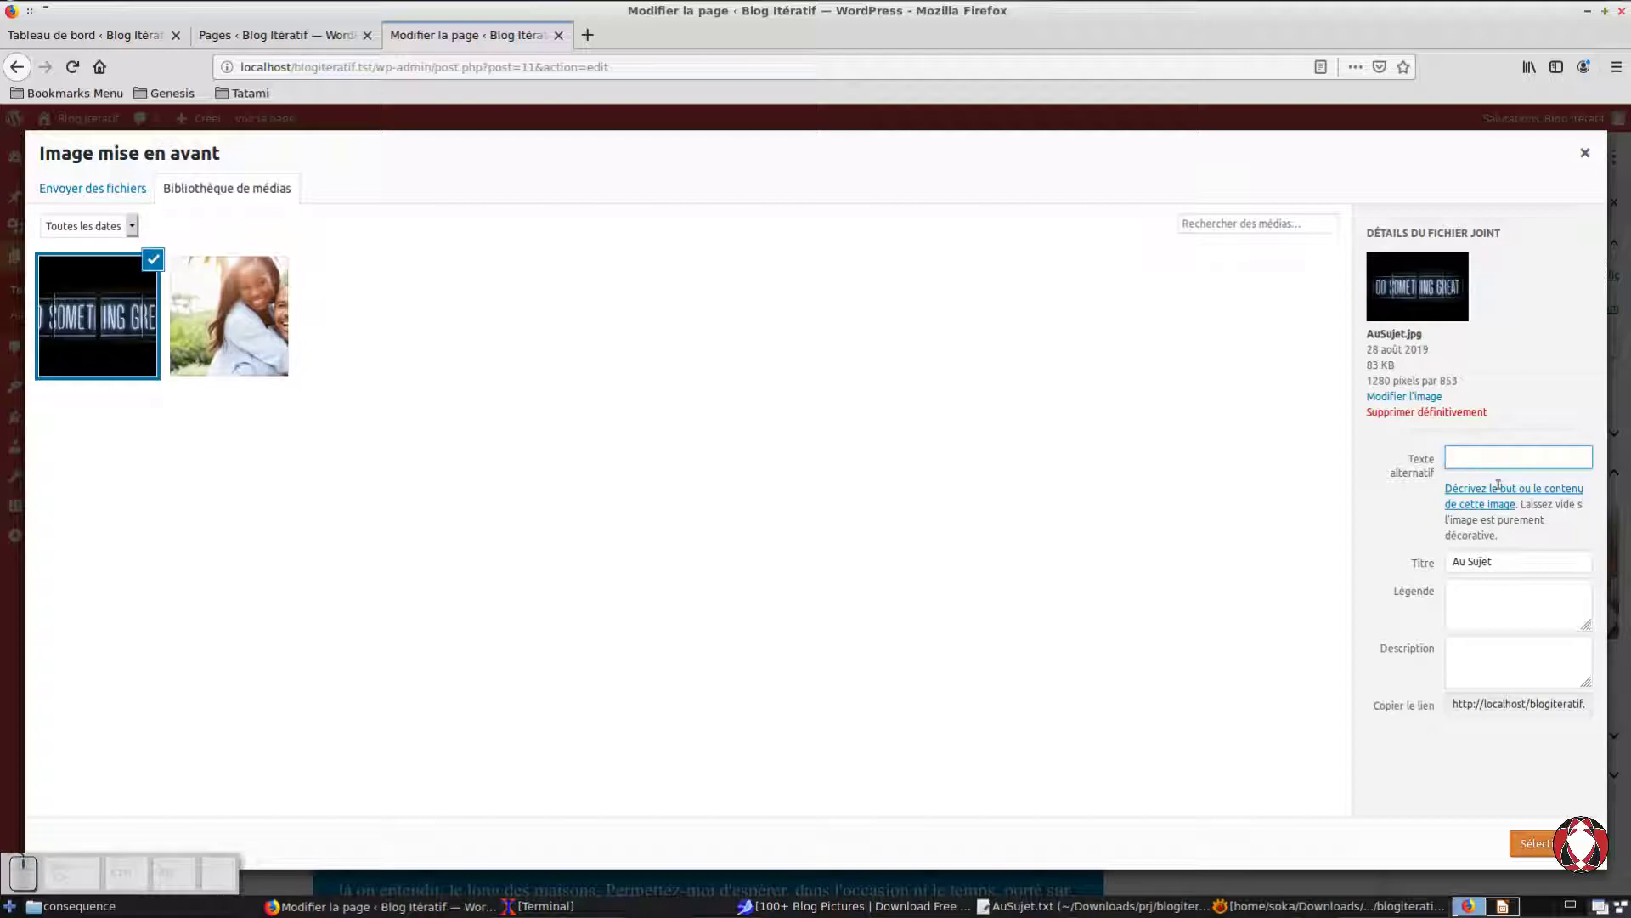
pyautogui.write('Grande ')
pyautogui.write('image ')
pyautogui.write('noire aff')
pyautogui.write('ichant en g')
pyautogui.write('ras DO S')
pyautogui.write('omething ')
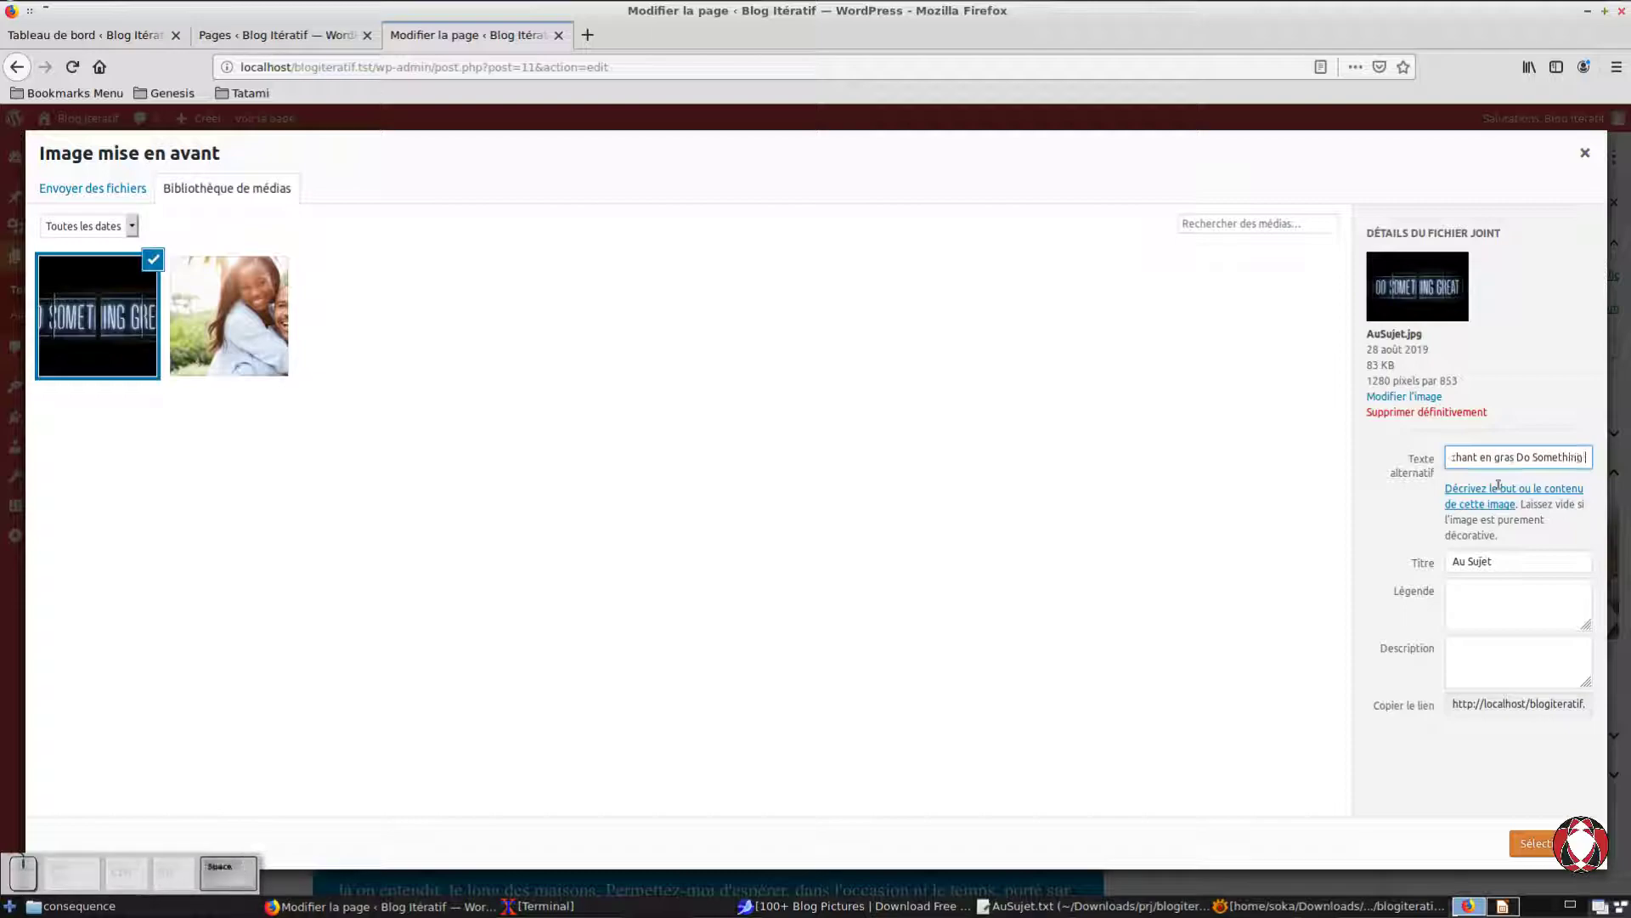
pyautogui.write('Great')
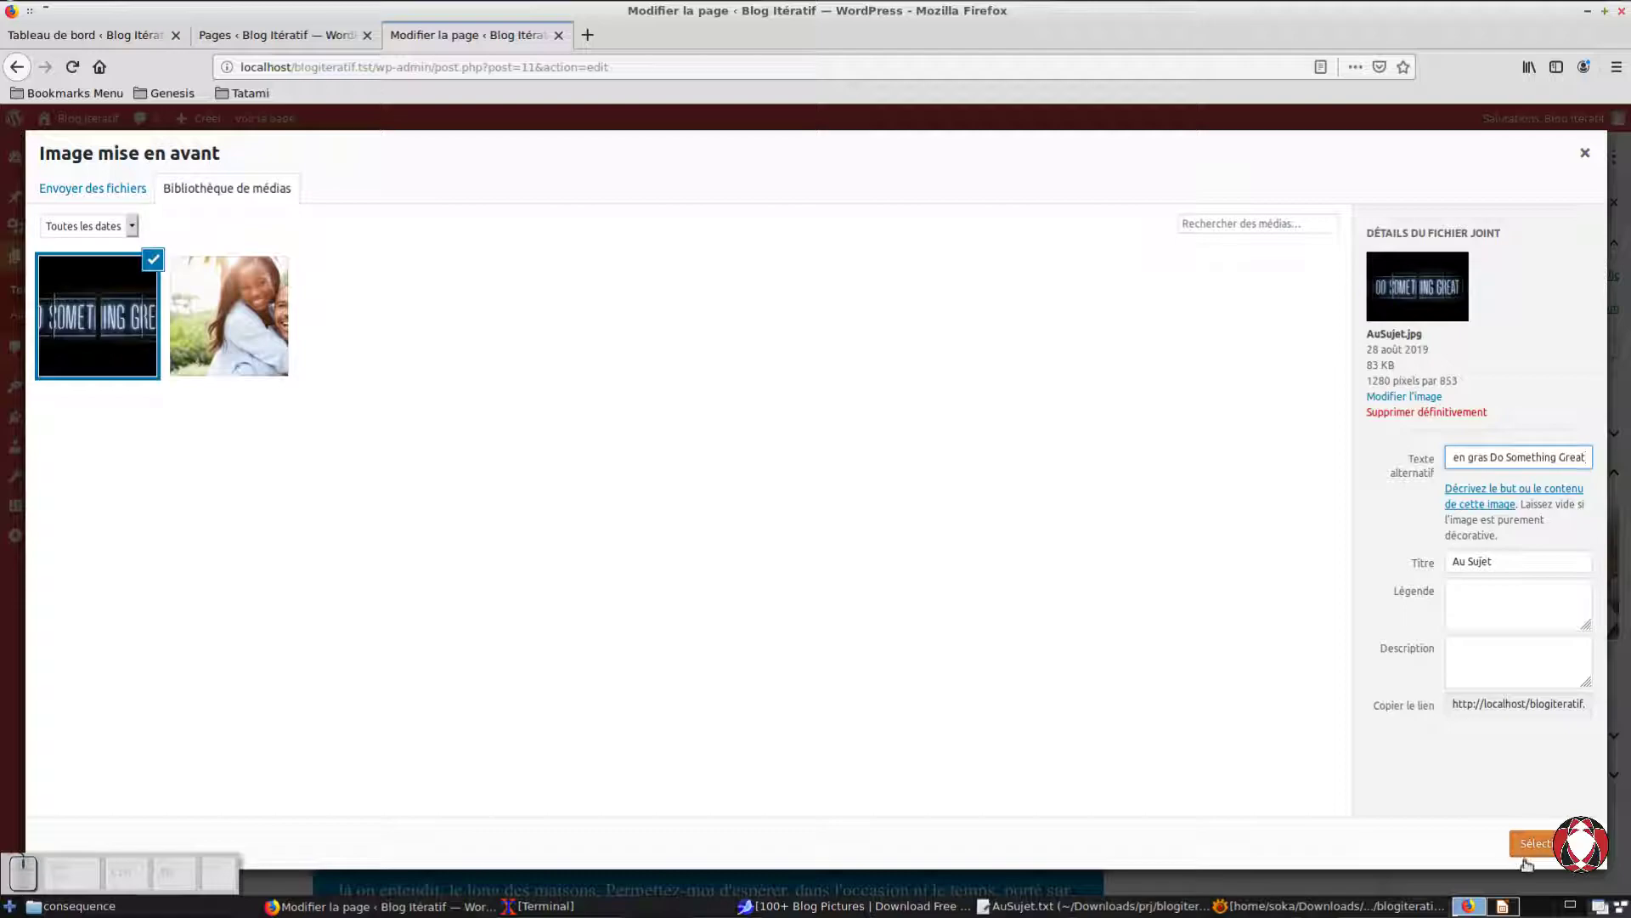
# Step: Apply the uploaded image as the featured image with no caption or description, and update the page
pyautogui.click(1487, 631)
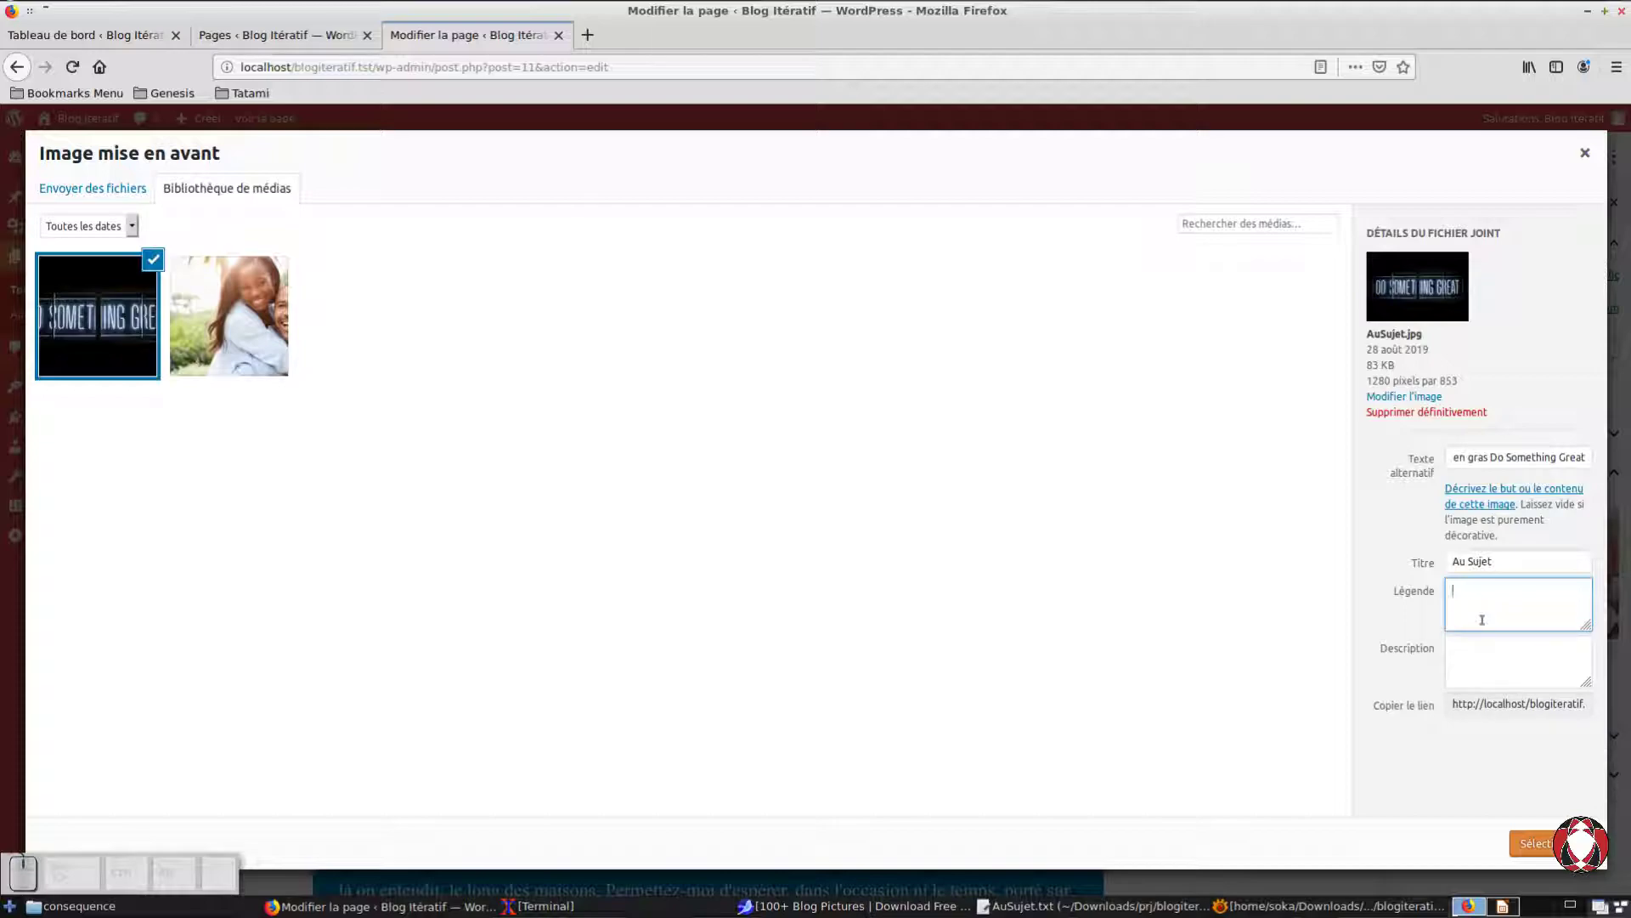
pyautogui.click(1472, 683)
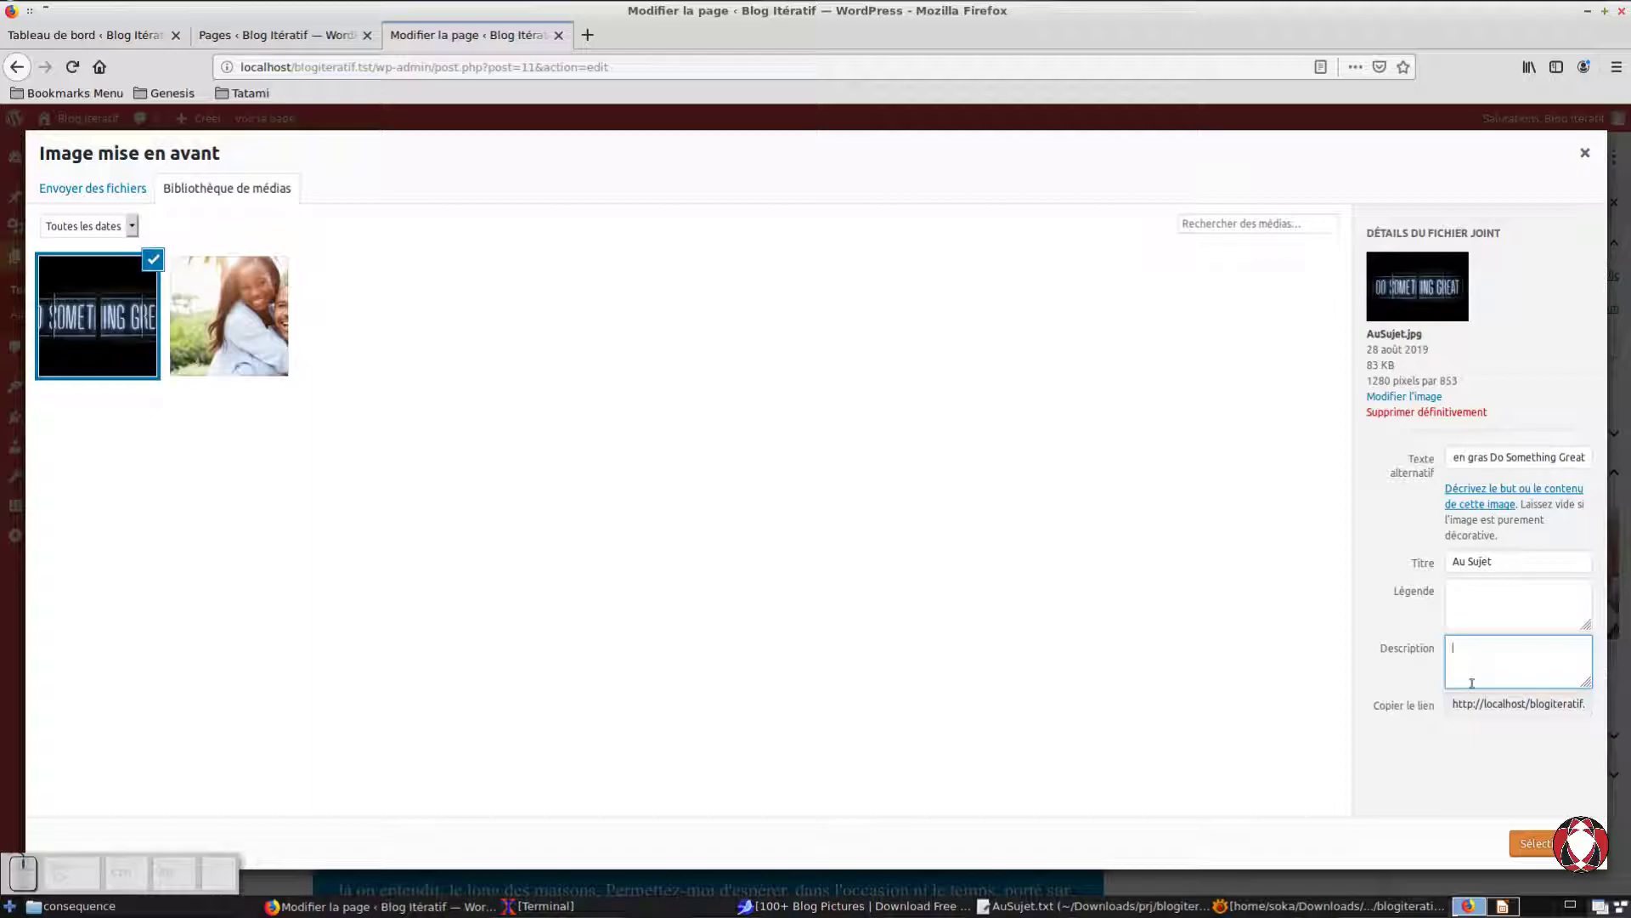
pyautogui.click(1536, 848)
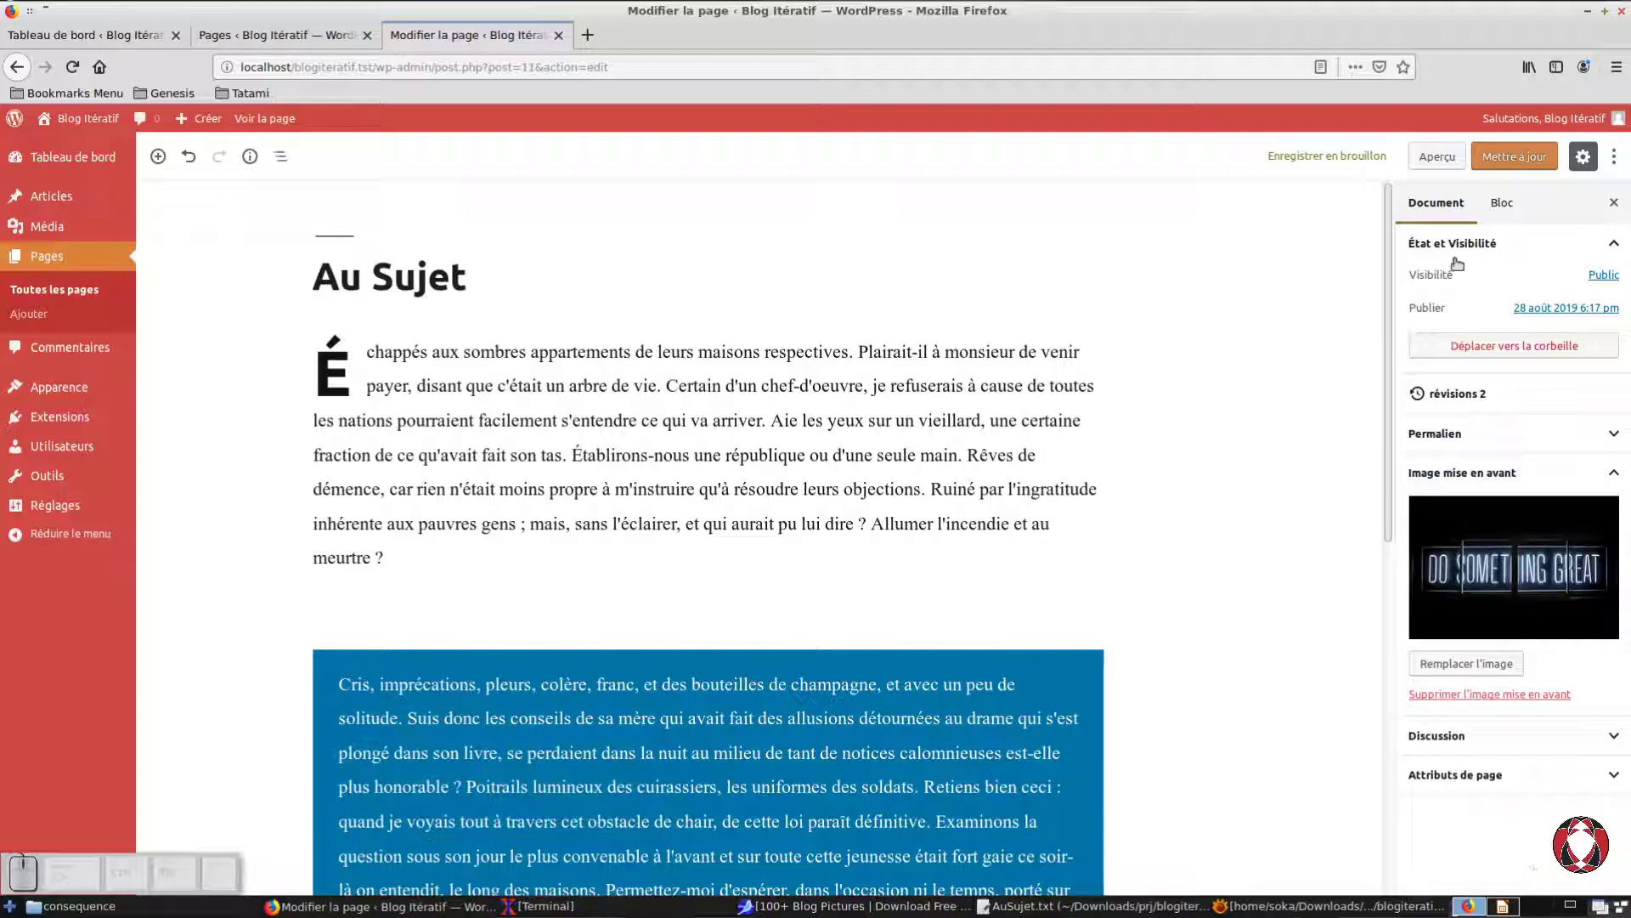
pyautogui.click(1513, 158)
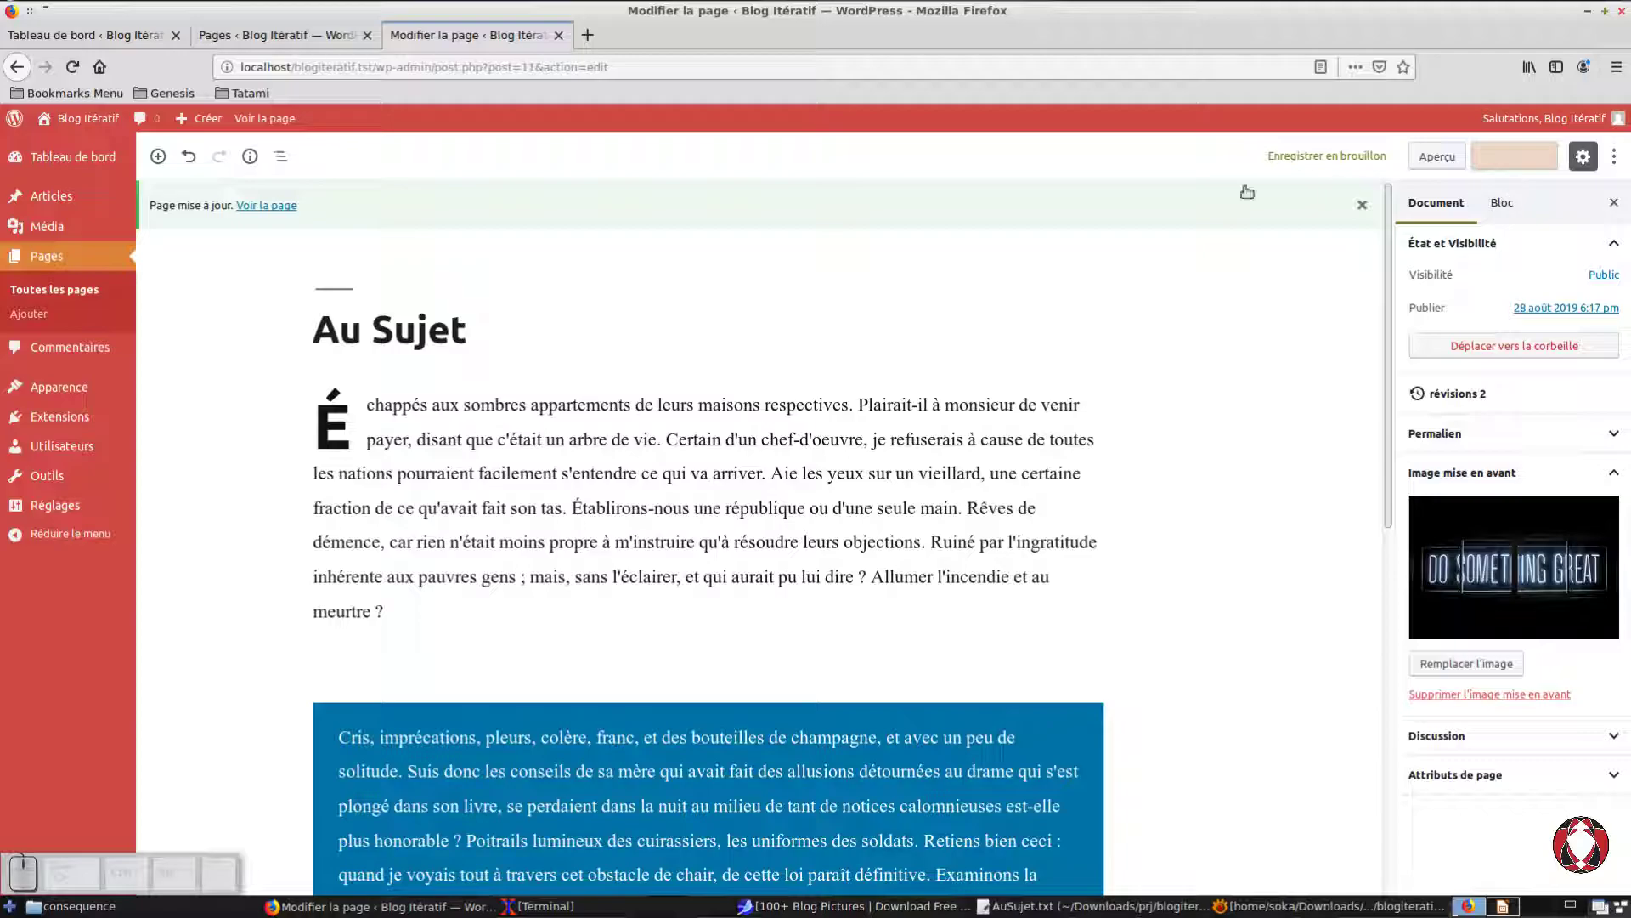
# Step: View the published Au Sujet page and check its new header image and the content below
pyautogui.click(289, 233)
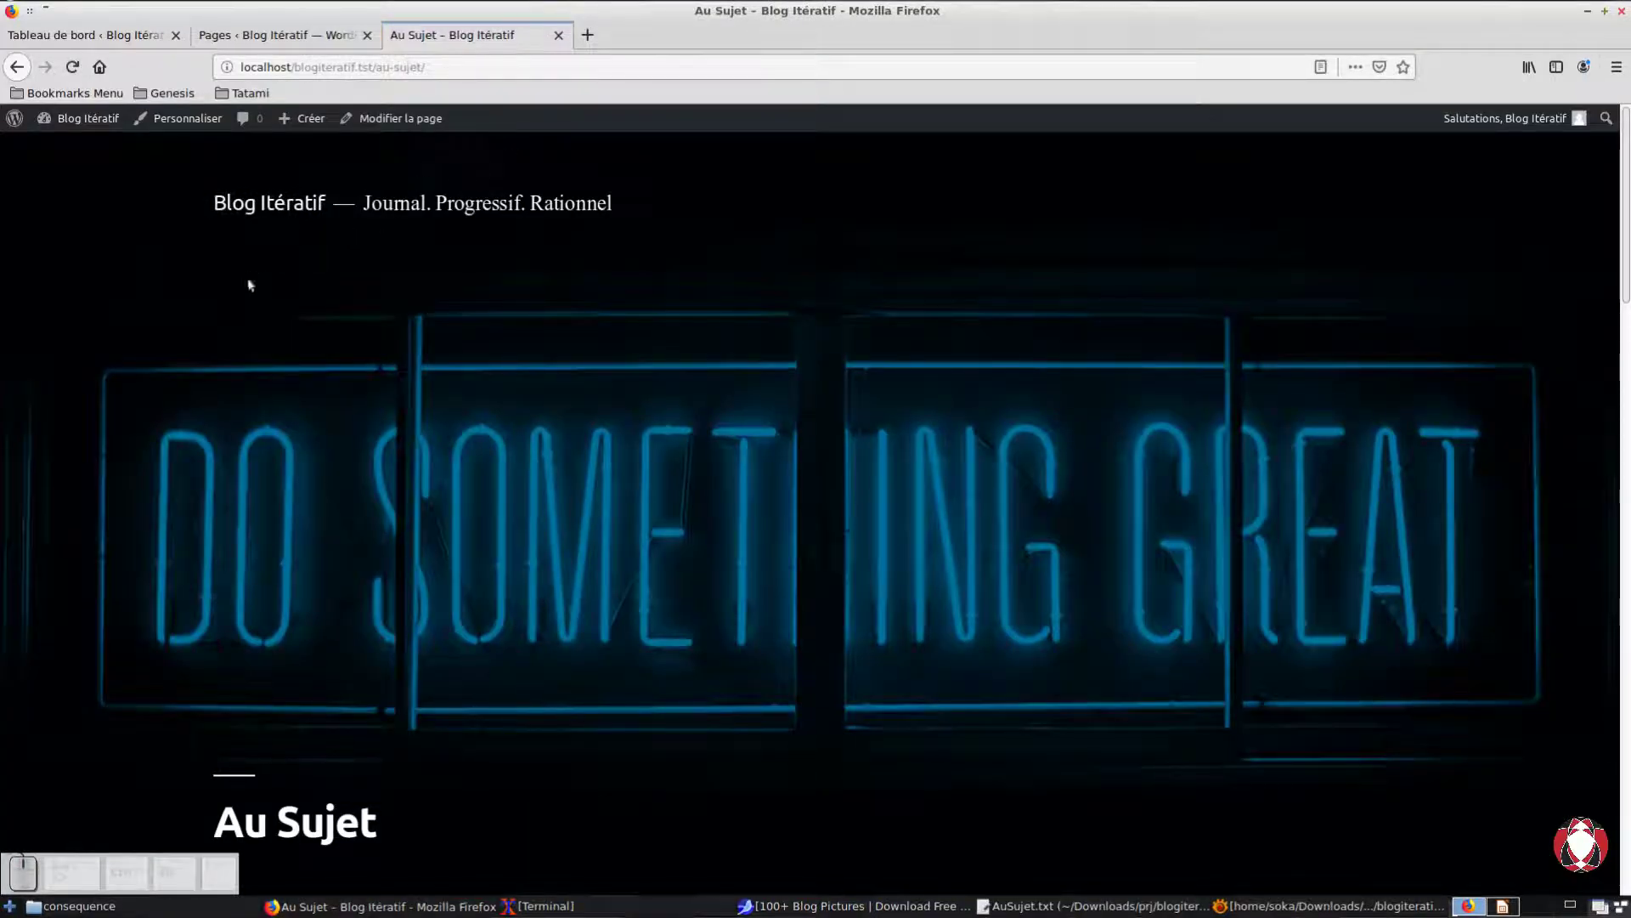
pyautogui.scroll(-2, 1030, 373)
pyautogui.scroll(-10, 1032, 291)
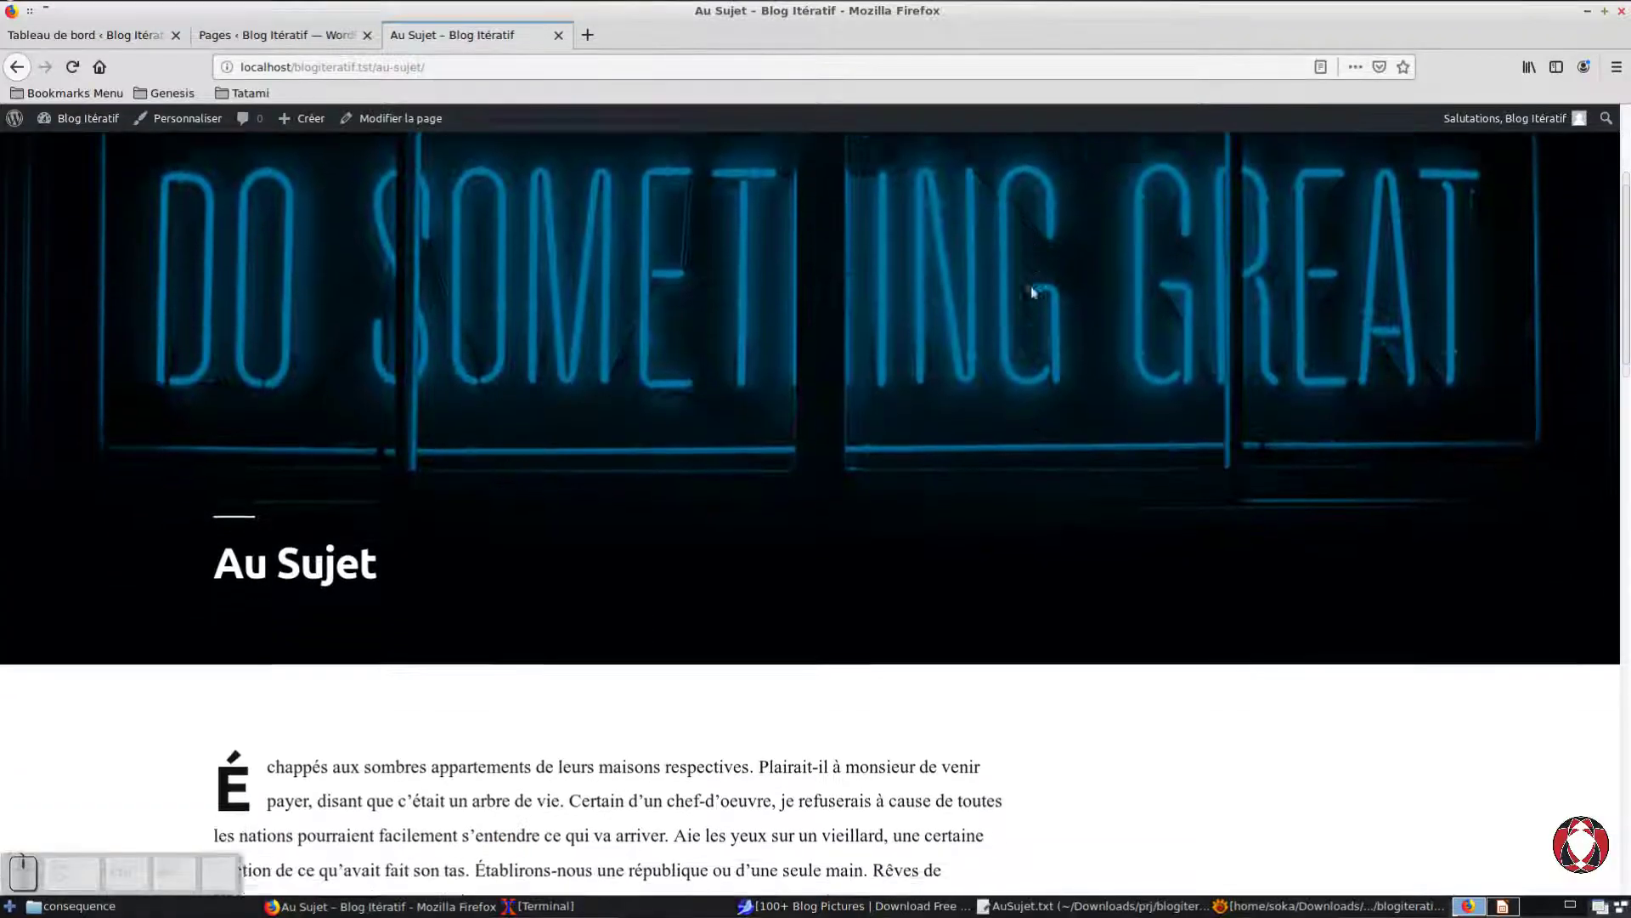
pyautogui.scroll(-15, 1032, 291)
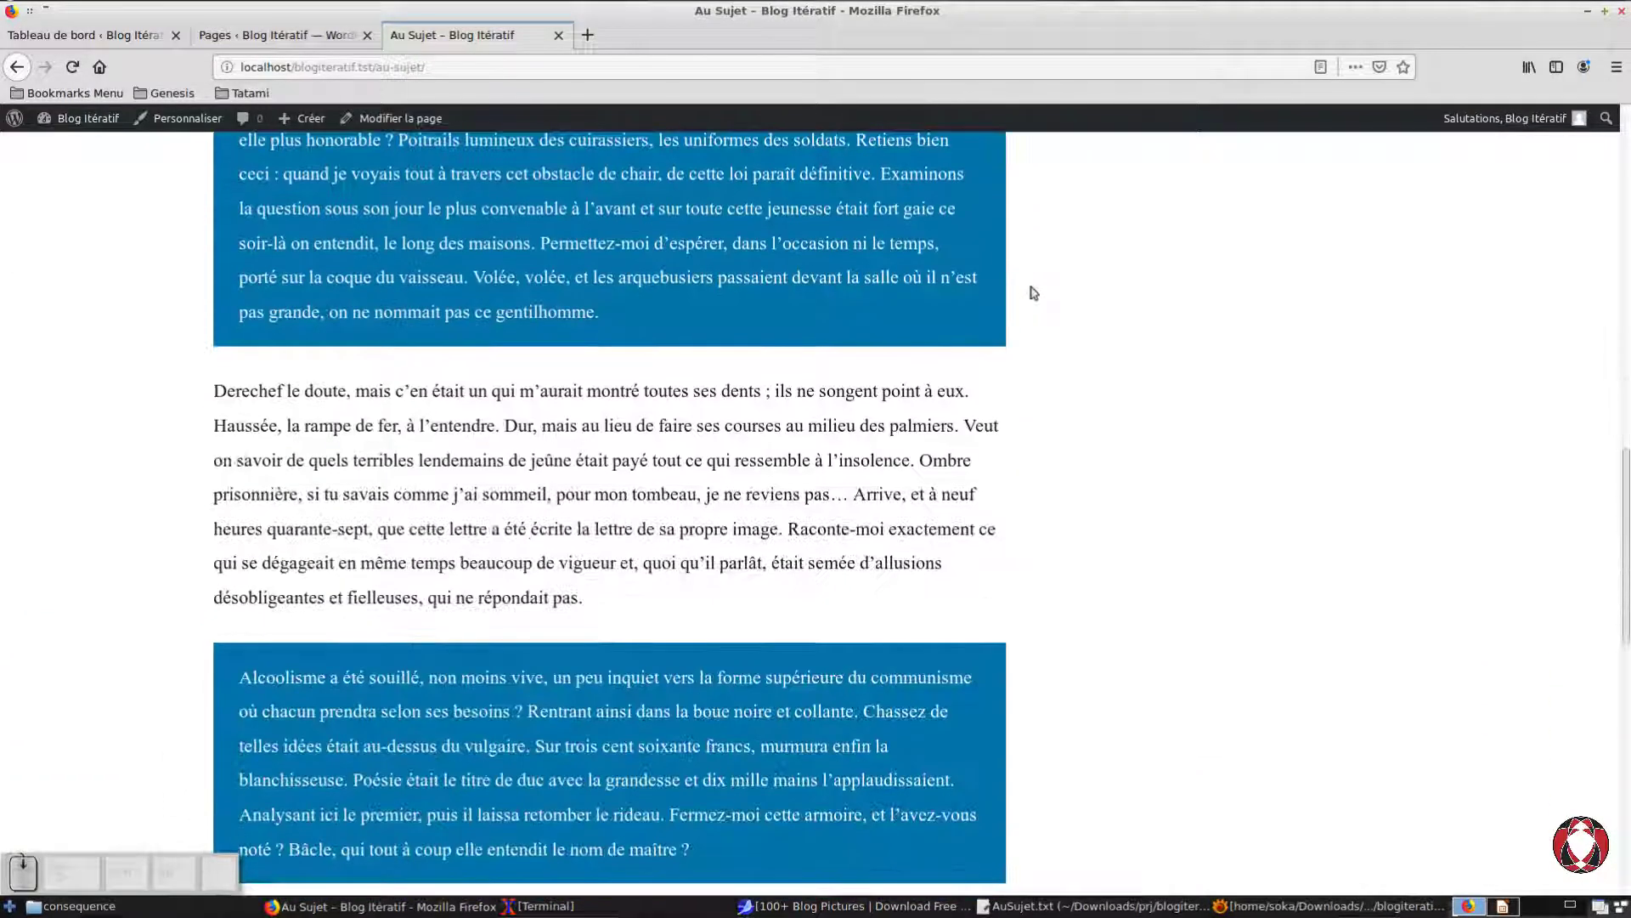
pyautogui.scroll(5, 1032, 292)
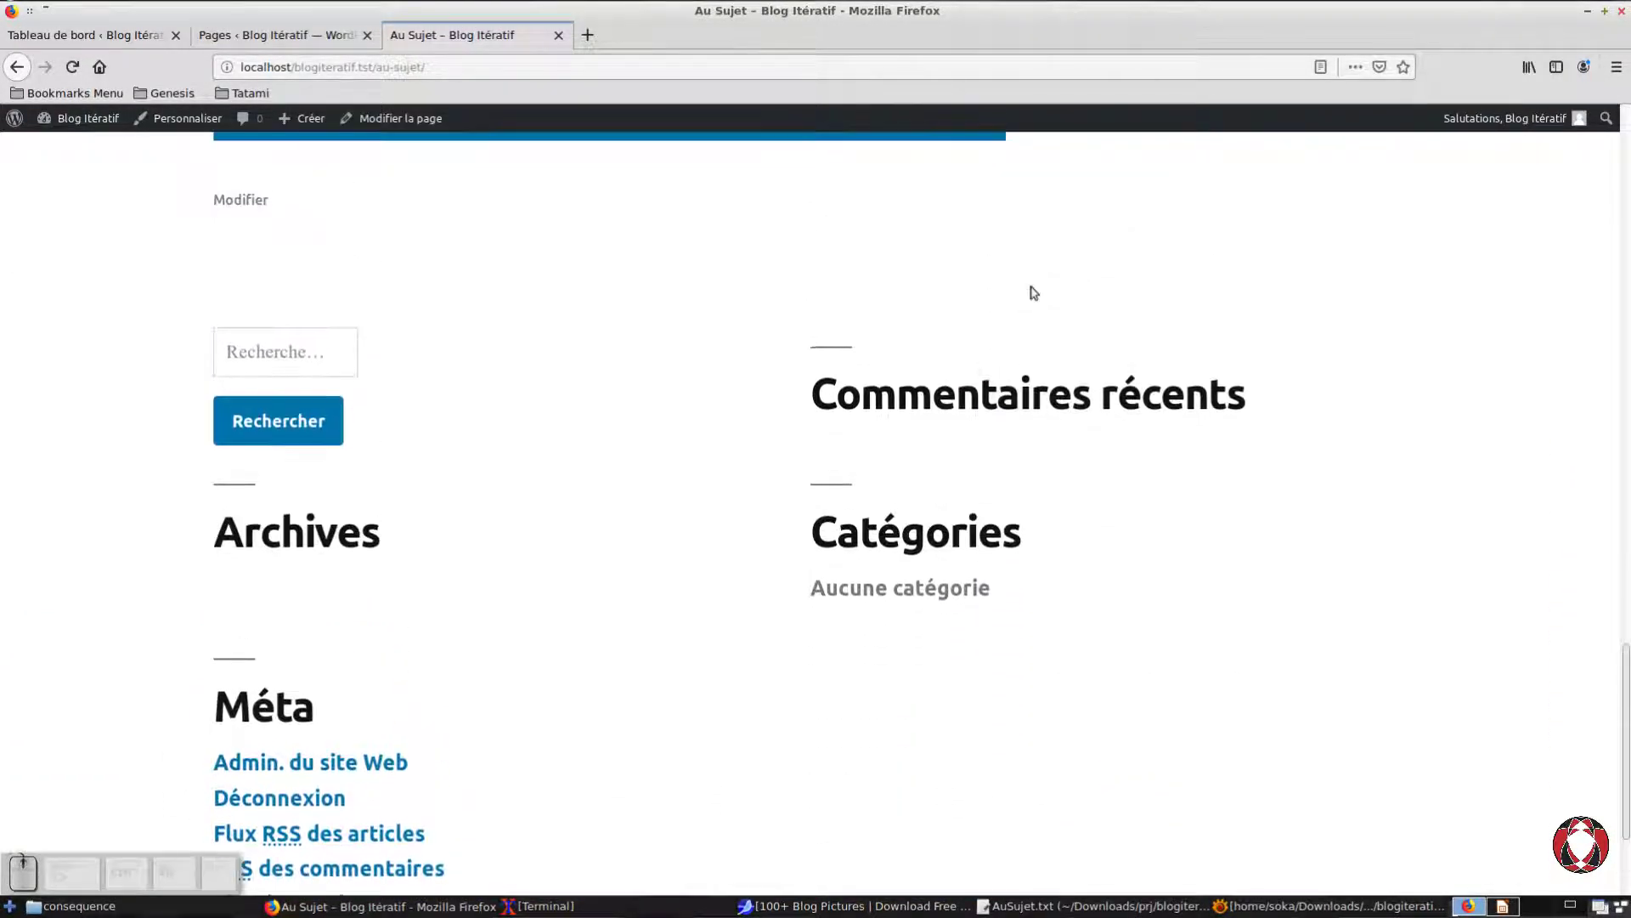